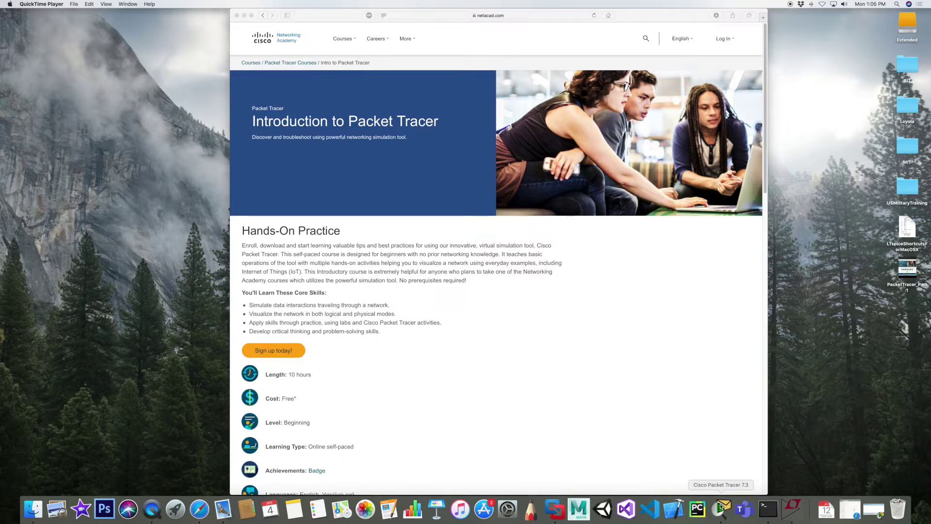
- Switch to Cisco Packet Tracer with an empty logical workspace
{"action": "left_click", "coordinate": [721, 507]}
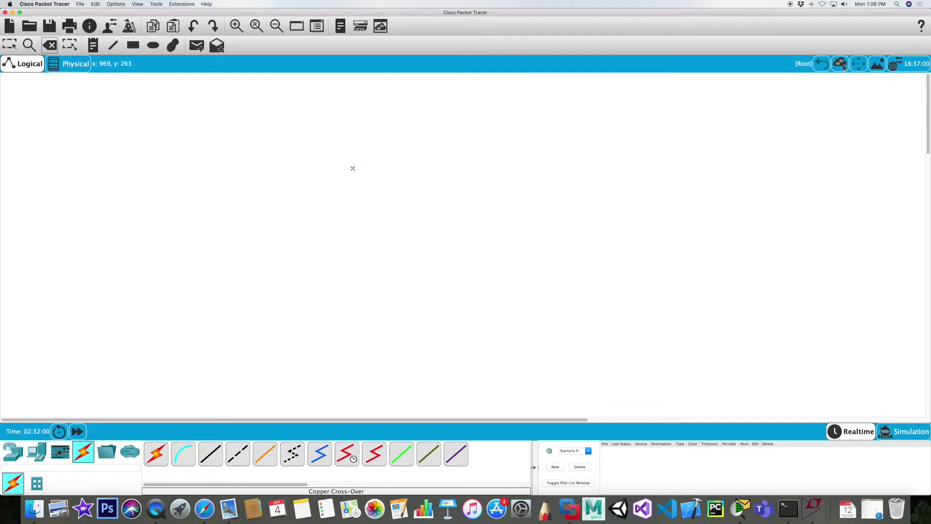
{"action": "left_click", "coordinate": [894, 431]}
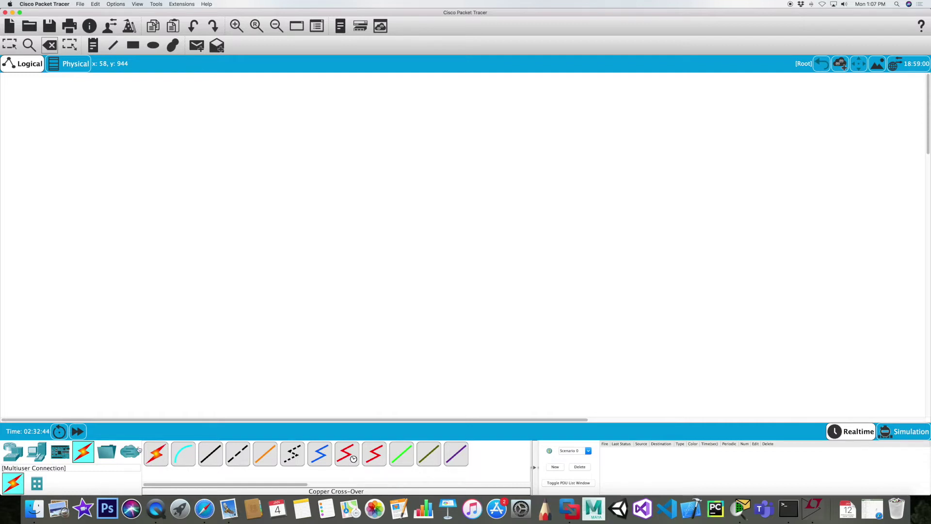
- Place an end-device PC in the middle of the logical workspace, and delete it again
{"action": "left_click", "coordinate": [38, 451]}
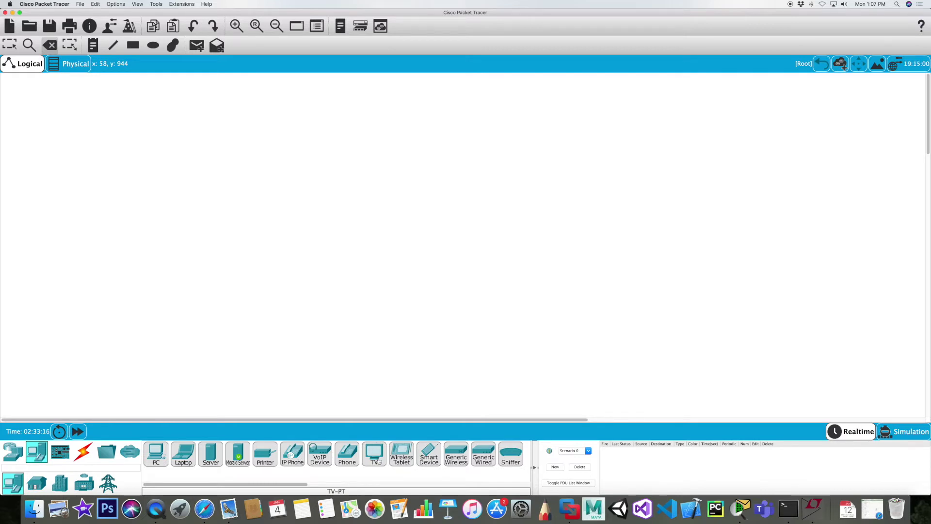
{"action": "left_click", "coordinate": [155, 456]}
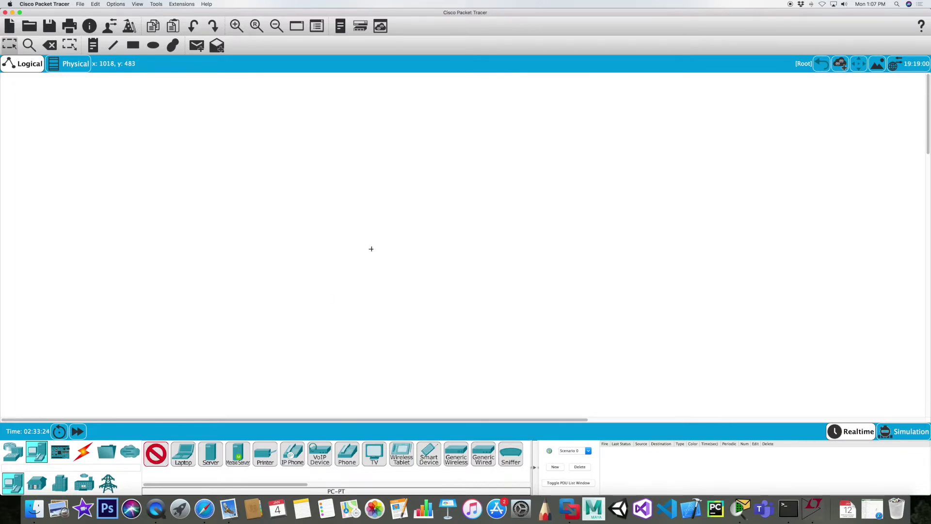
{"action": "left_click", "coordinate": [360, 227]}
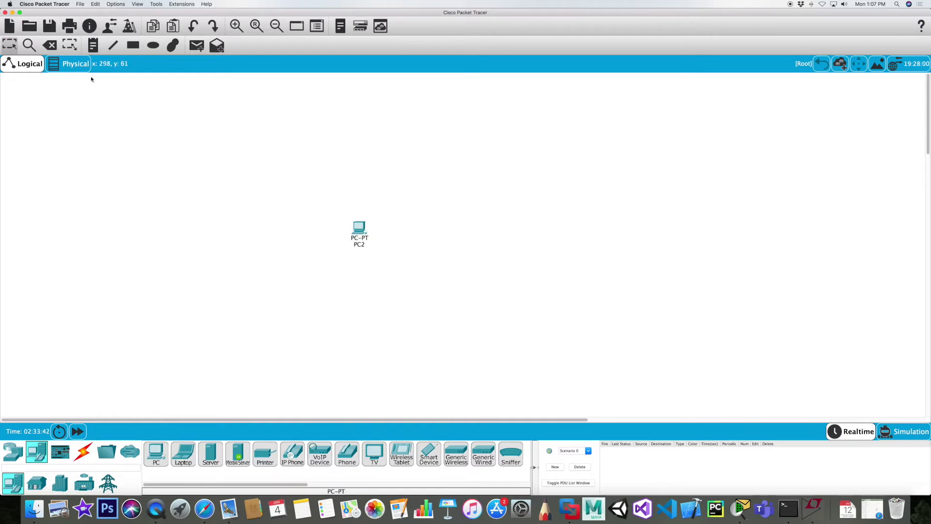
{"action": "left_click", "coordinate": [51, 46]}
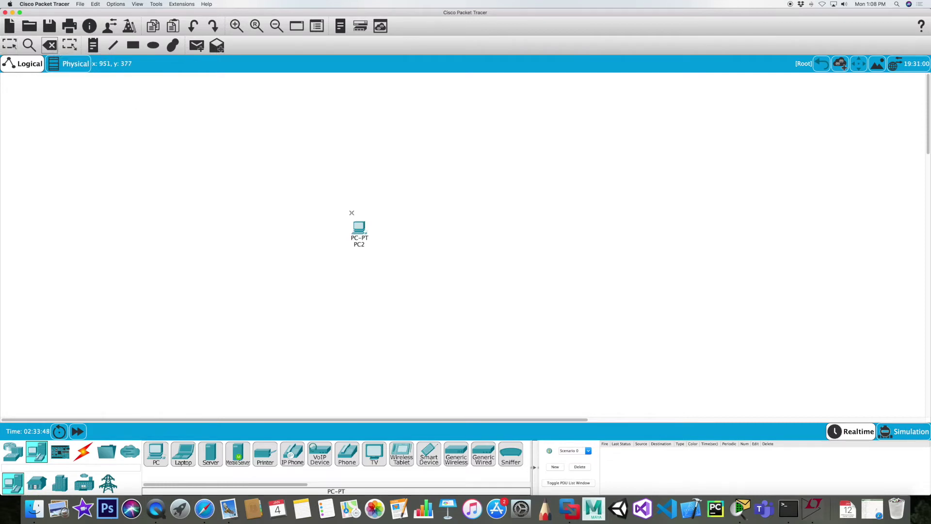
{"action": "left_click", "coordinate": [359, 228]}
- Place a PC in the middle of the logical workspace and a server beside it at the same height
{"action": "left_click", "coordinate": [161, 457]}
{"action": "left_click", "coordinate": [352, 235]}
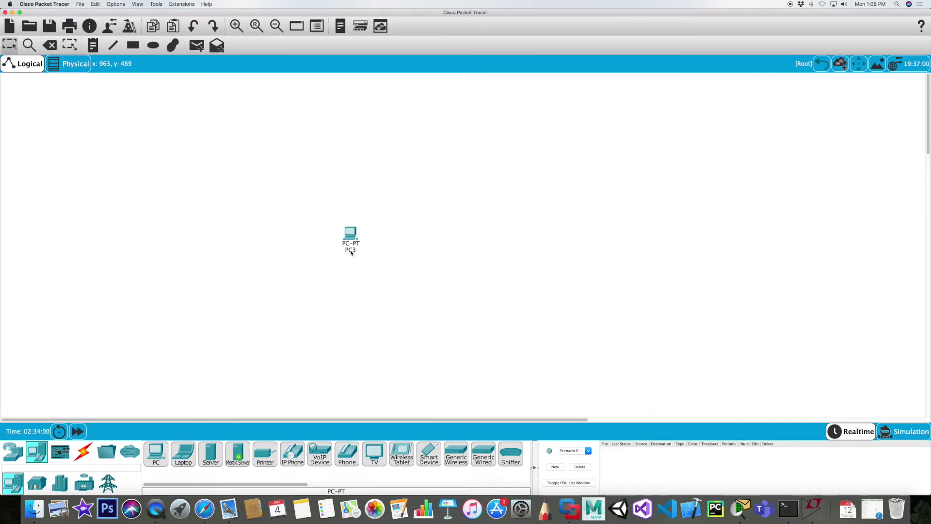
{"action": "mouse_move", "coordinate": [351, 252]}
{"action": "left_click", "coordinate": [210, 457]}
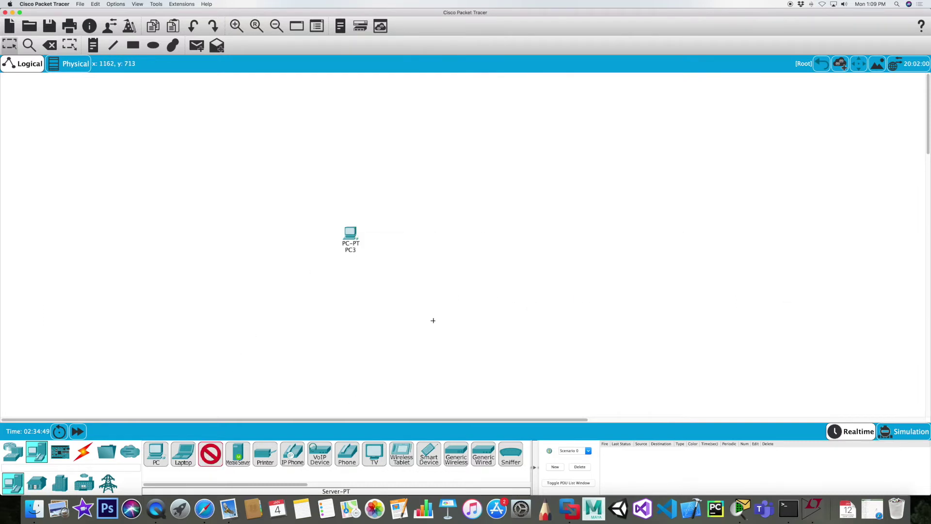
{"action": "left_click", "coordinate": [474, 235]}
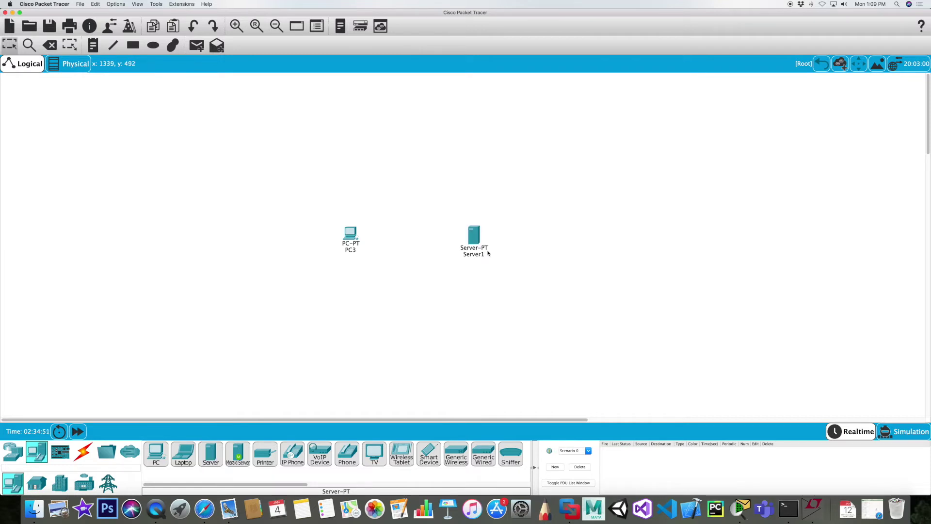
- Connect the PC's FastEthernet0 port to the server's FastEthernet0 port with a copper cross-over cable
{"action": "mouse_move", "coordinate": [478, 241]}
{"action": "left_click", "coordinate": [84, 452]}
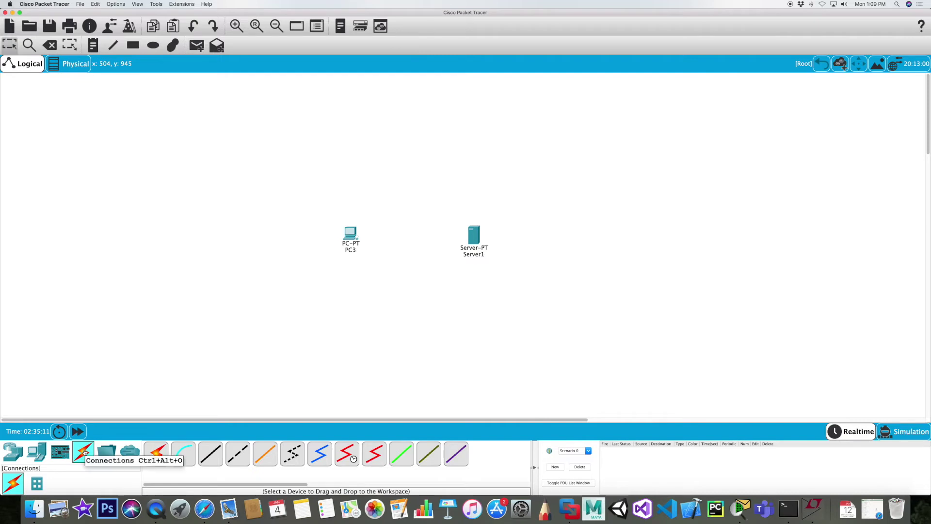
{"action": "left_click", "coordinate": [239, 454]}
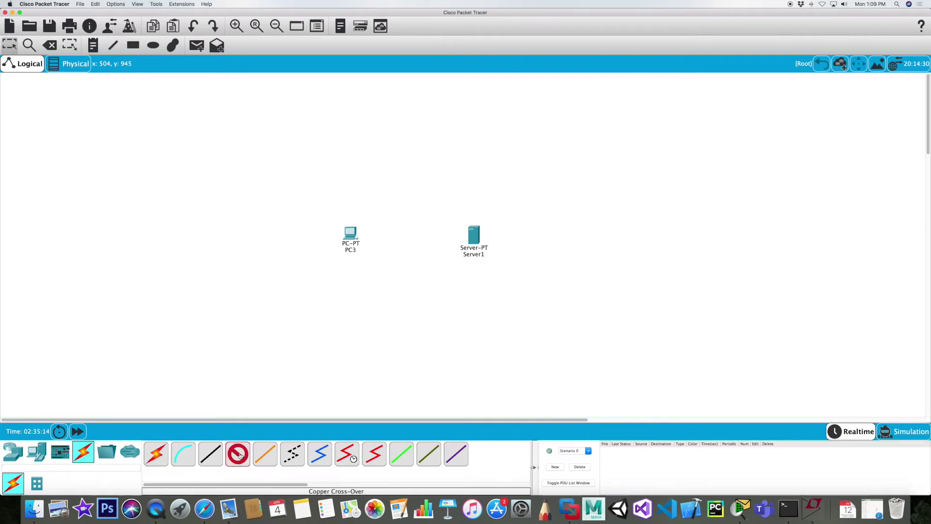
{"action": "left_click", "coordinate": [352, 235]}
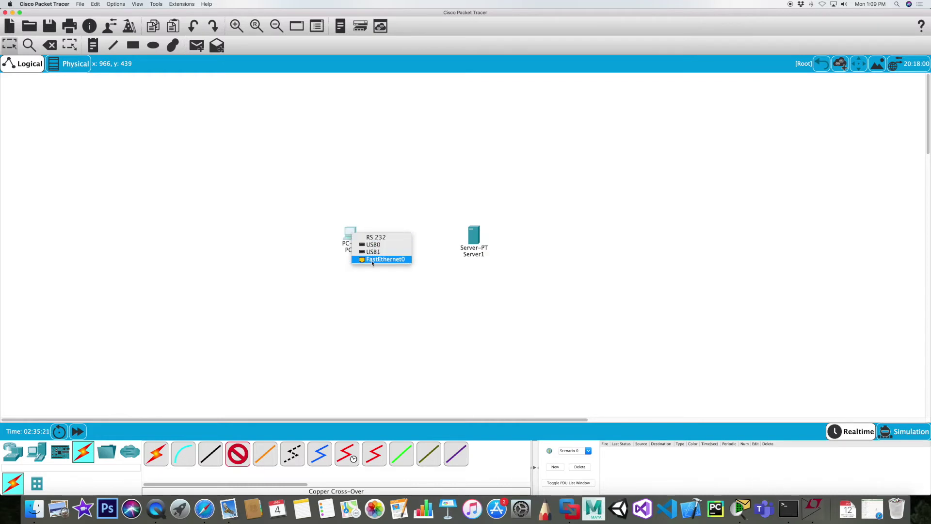
{"action": "left_click", "coordinate": [372, 259]}
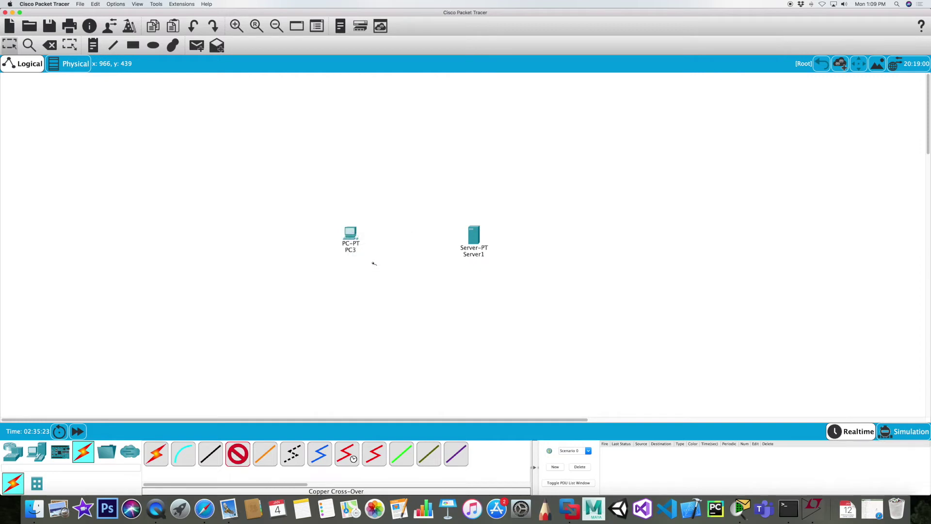
{"action": "left_click", "coordinate": [473, 237]}
{"action": "left_click", "coordinate": [495, 241]}
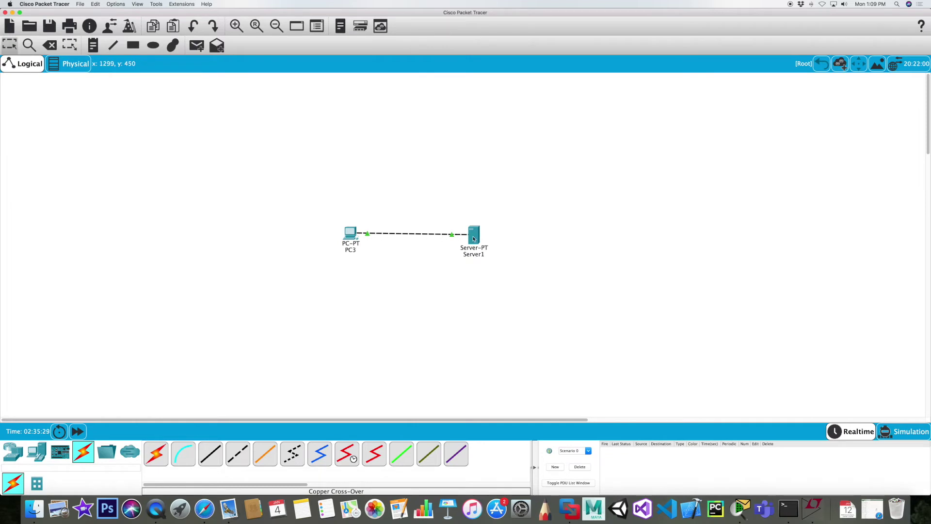
- Examine the PC's port details and the physical device views of the PC and the server
{"action": "mouse_move", "coordinate": [477, 228]}
{"action": "mouse_move", "coordinate": [353, 236]}
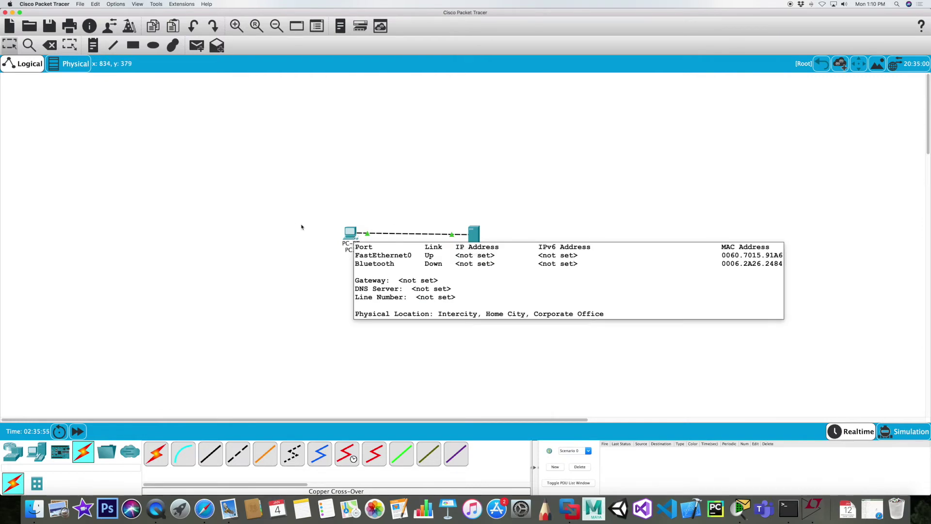
{"action": "left_click", "coordinate": [349, 236]}
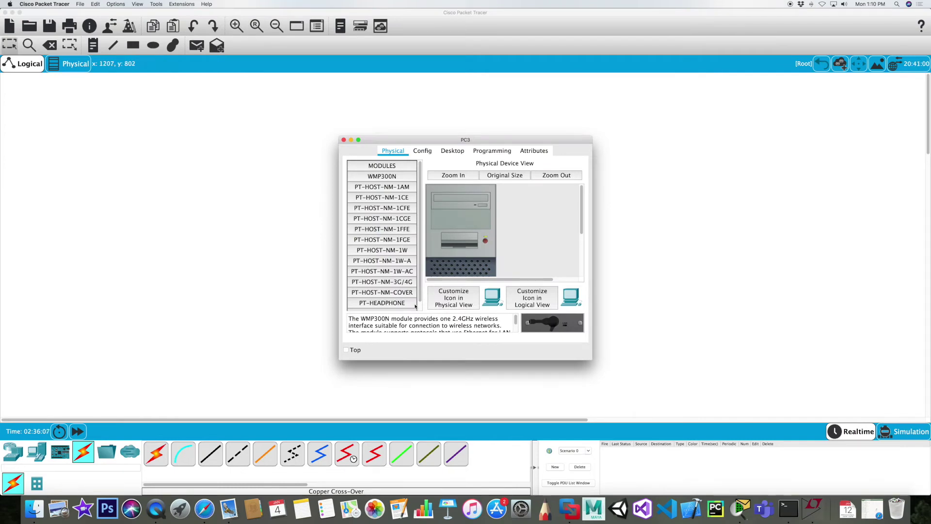
{"action": "left_click", "coordinate": [344, 140]}
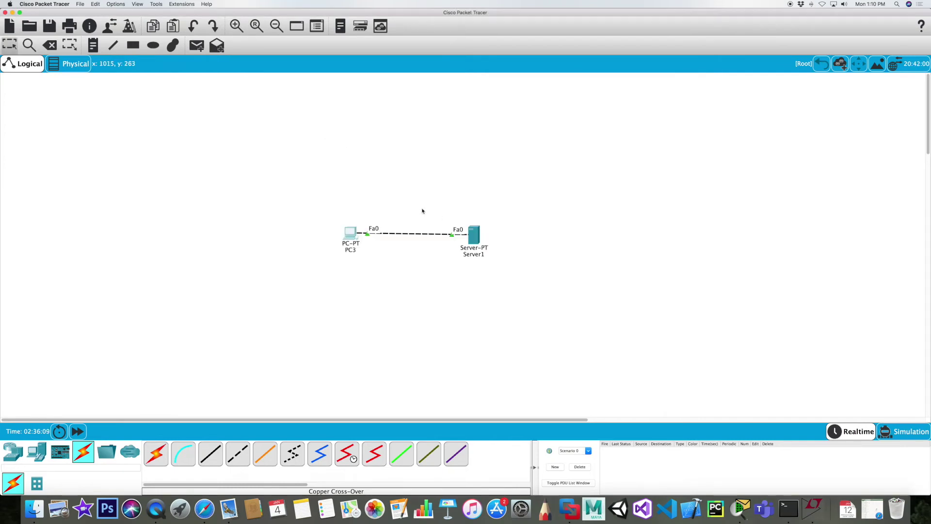
{"action": "left_click", "coordinate": [473, 239]}
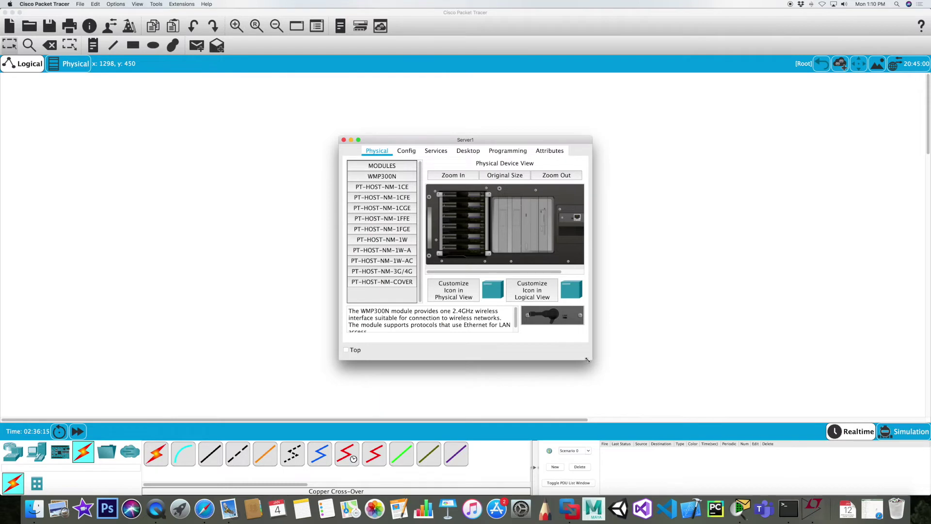
{"action": "left_click_drag", "start_coordinate": [590, 359], "coordinate": [724, 377]}
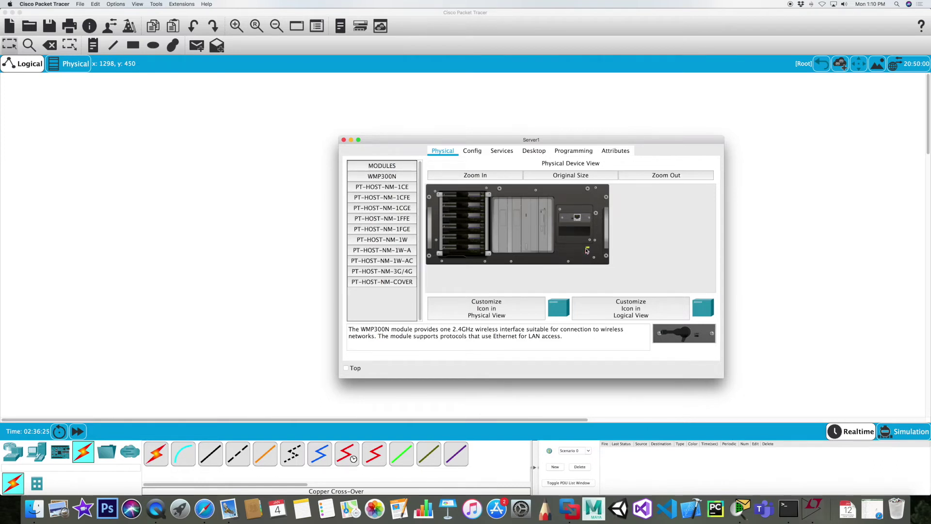
{"action": "left_click", "coordinate": [344, 140]}
- Open the PC's command prompt, list the directory contents with dir, and close the device window
{"action": "left_click", "coordinate": [351, 237]}
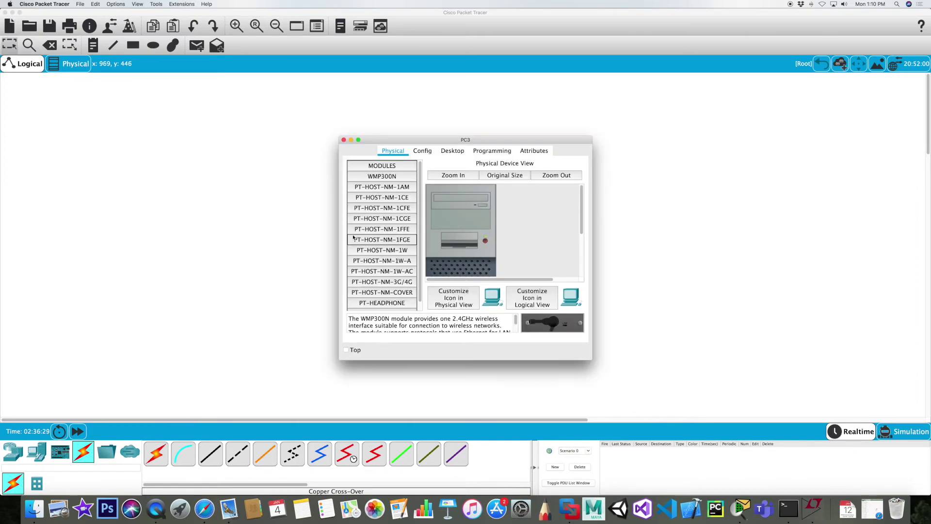
{"action": "left_click_drag", "start_coordinate": [592, 359], "coordinate": [600, 457]}
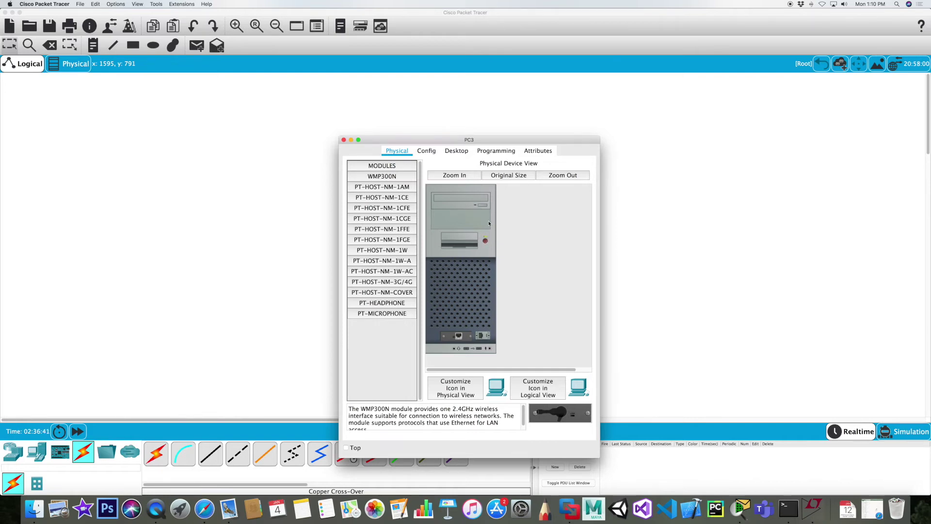
{"action": "left_click", "coordinate": [458, 151]}
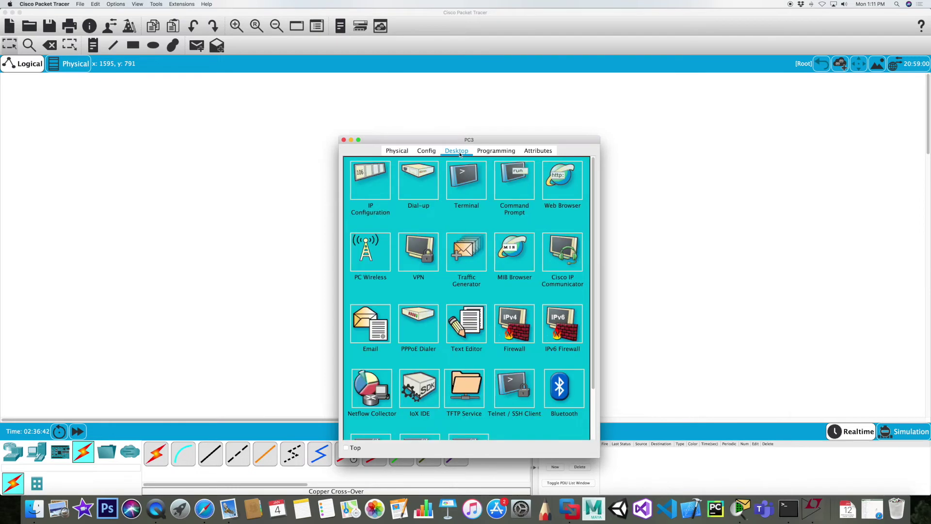
{"action": "left_click", "coordinate": [524, 178]}
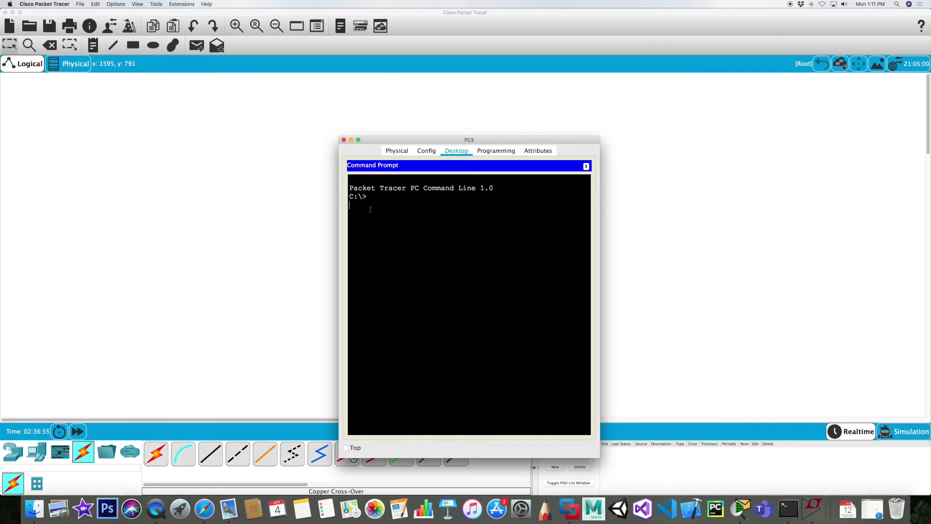
{"action": "key", "text": "Return"}
{"action": "key", "text": "Return"}
{"action": "key", "text": "Return"}
{"action": "type", "text": "dir"}
{"action": "key", "text": "Return"}
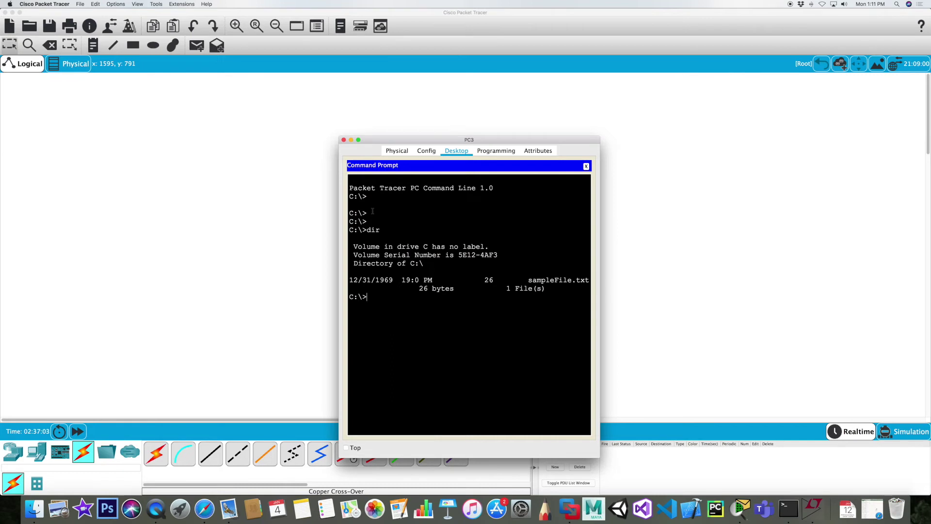
{"action": "left_click", "coordinate": [344, 141]}
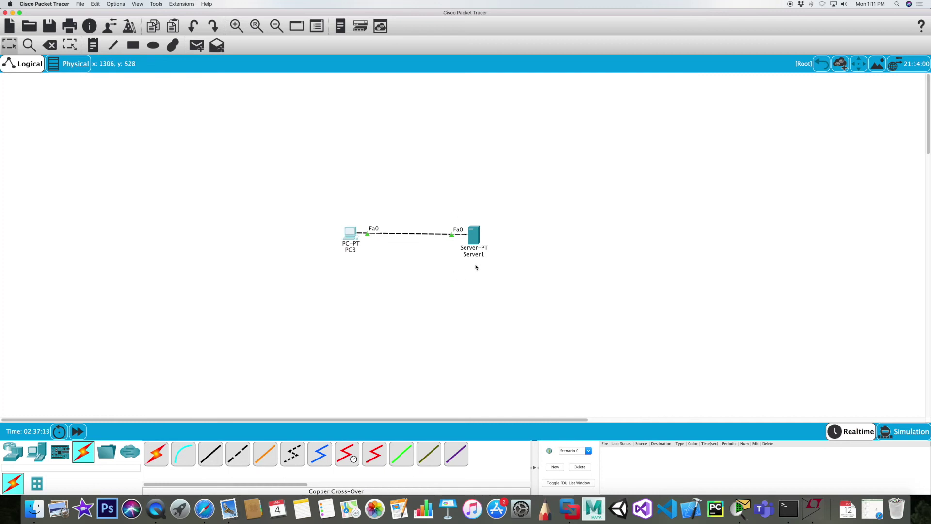
- Ping 192.168.10.1 from the PC's command prompt, and close the device window
{"action": "left_click", "coordinate": [353, 236]}
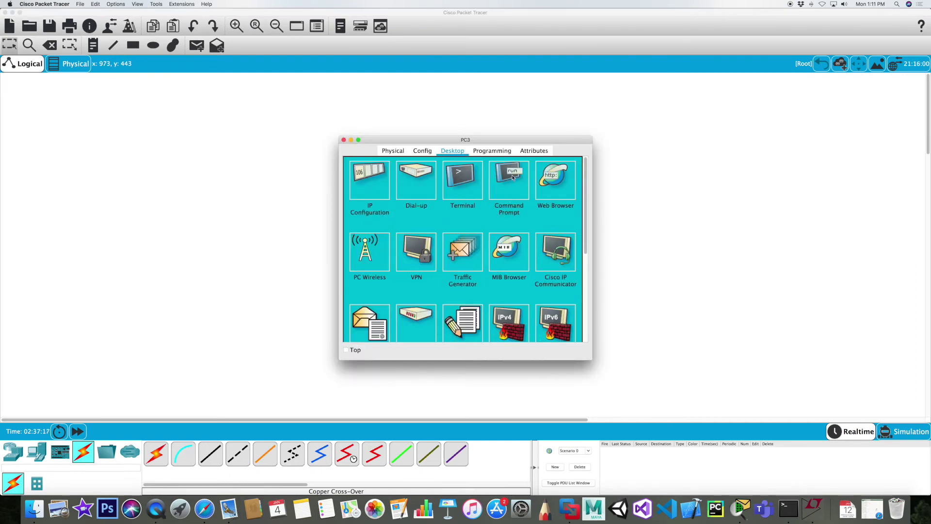
{"action": "left_click", "coordinate": [519, 194]}
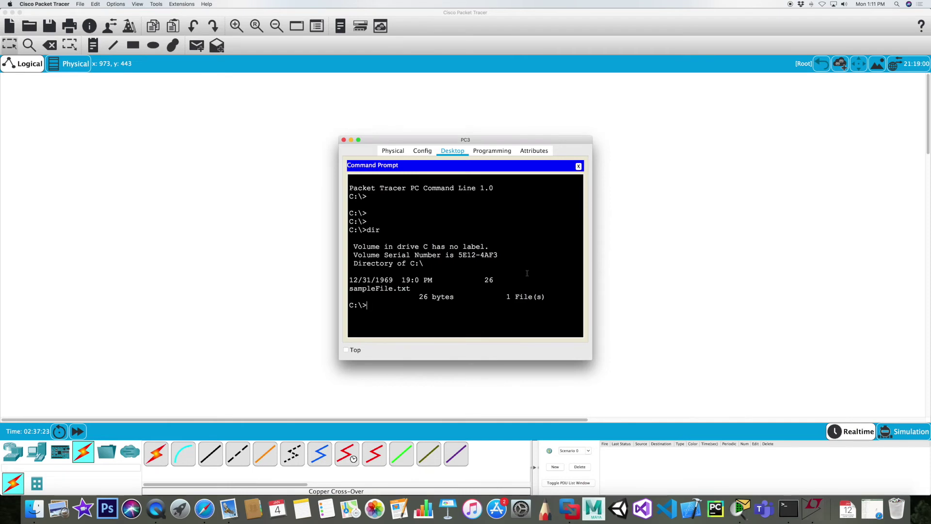
{"action": "type", "text": "ping 192.168.10.1"}
{"action": "key", "text": "Return"}
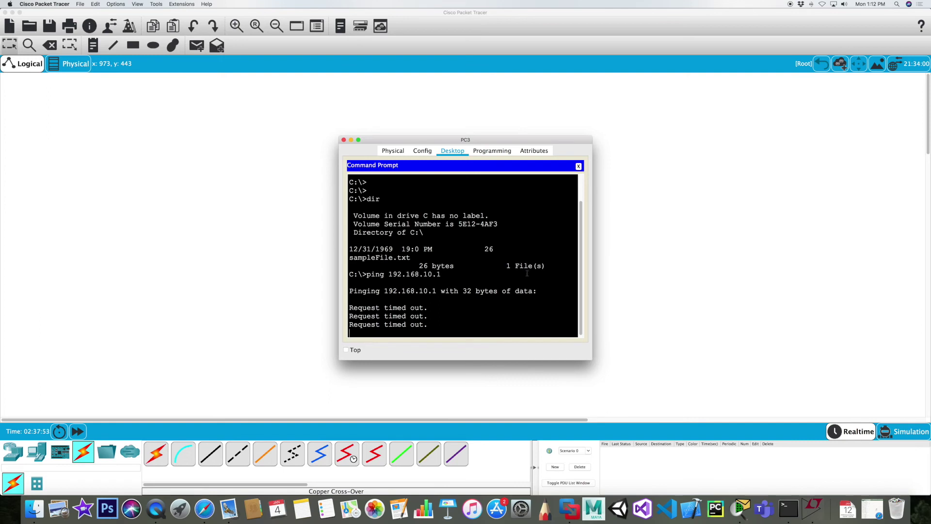
{"action": "left_click", "coordinate": [344, 140]}
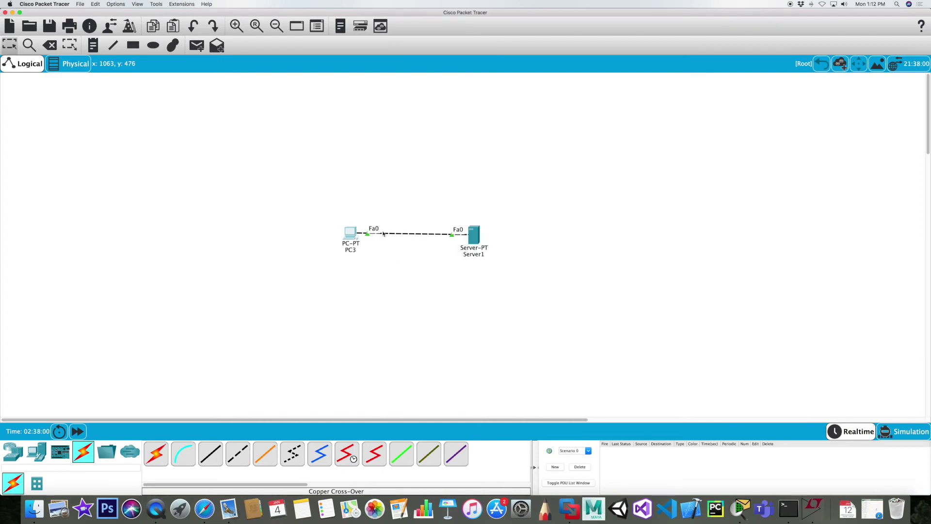
- Examine the server's rack in the physical workspace, going through Home City and Corporate Office into the Main Wiring Closet
{"action": "left_click", "coordinate": [77, 69]}
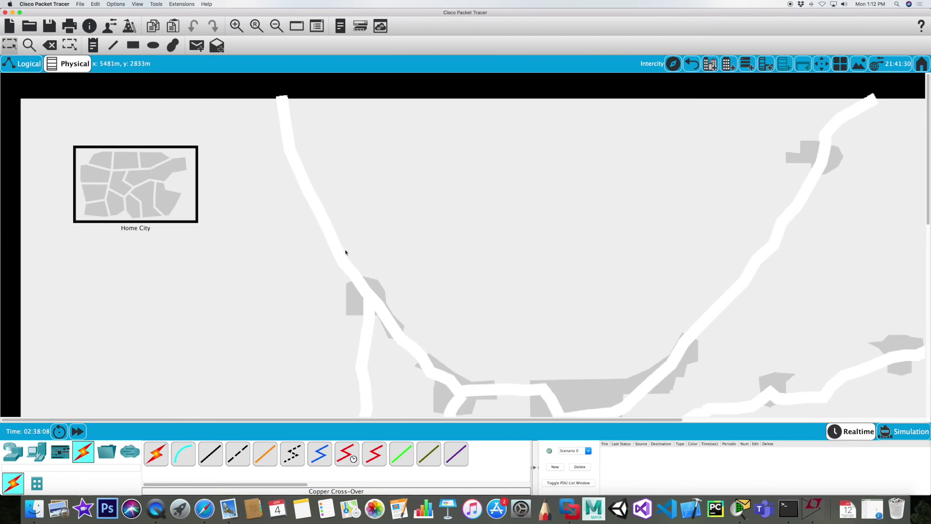
{"action": "left_click", "coordinate": [131, 183]}
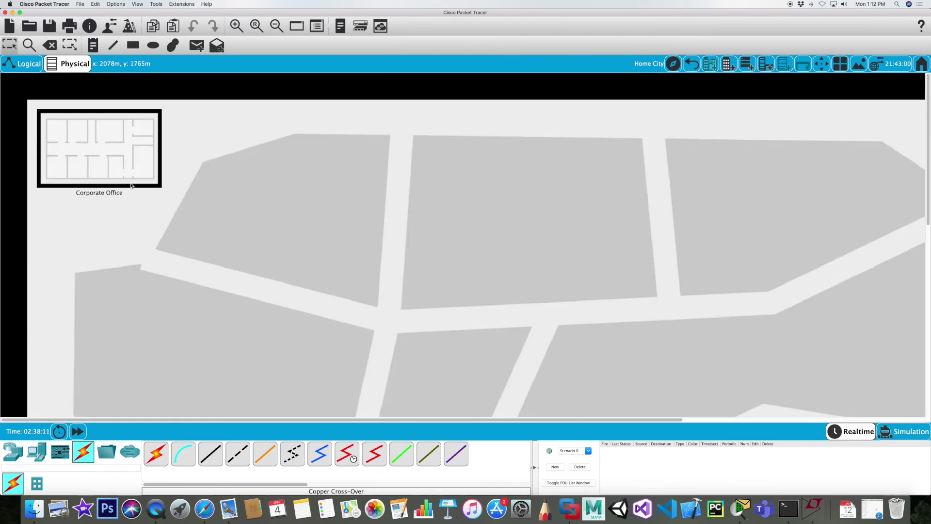
{"action": "left_click", "coordinate": [105, 139]}
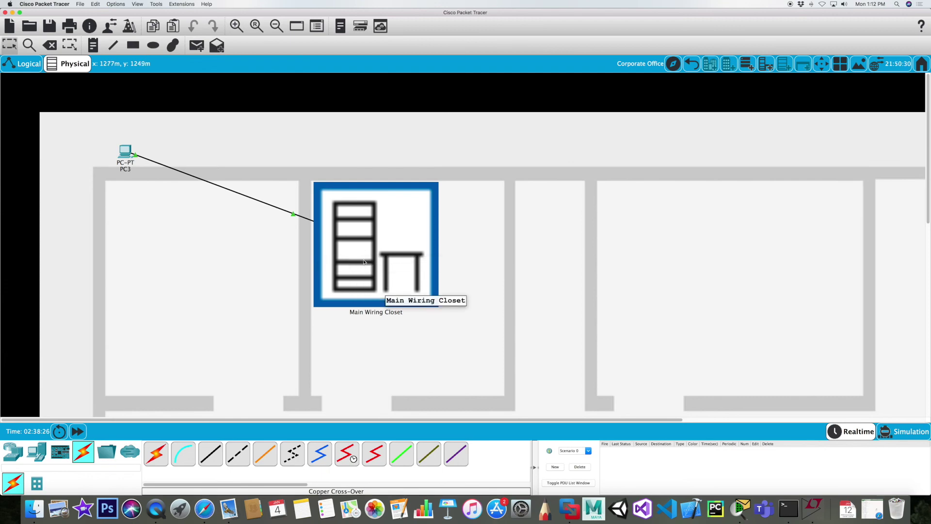
{"action": "left_click", "coordinate": [365, 262]}
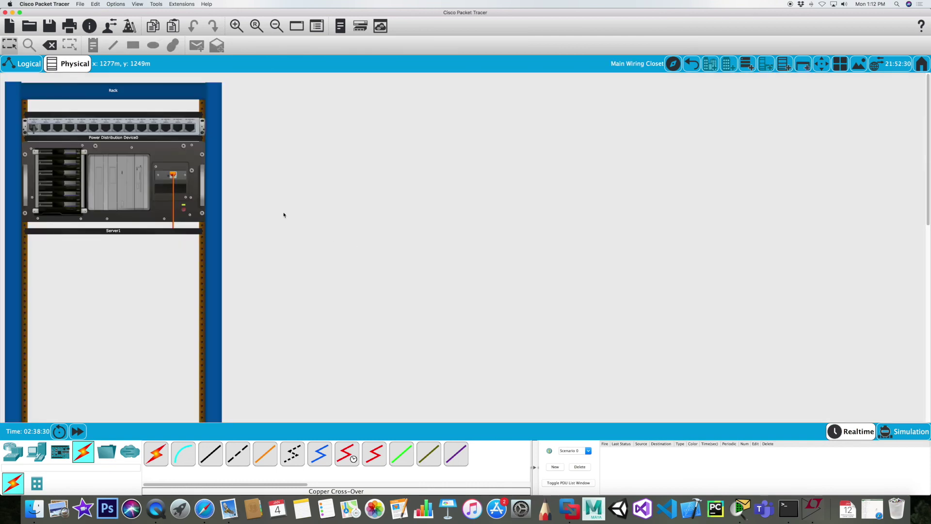
{"action": "scroll", "coordinate": [175, 193], "scroll_direction": "down", "scroll_amount": 10}
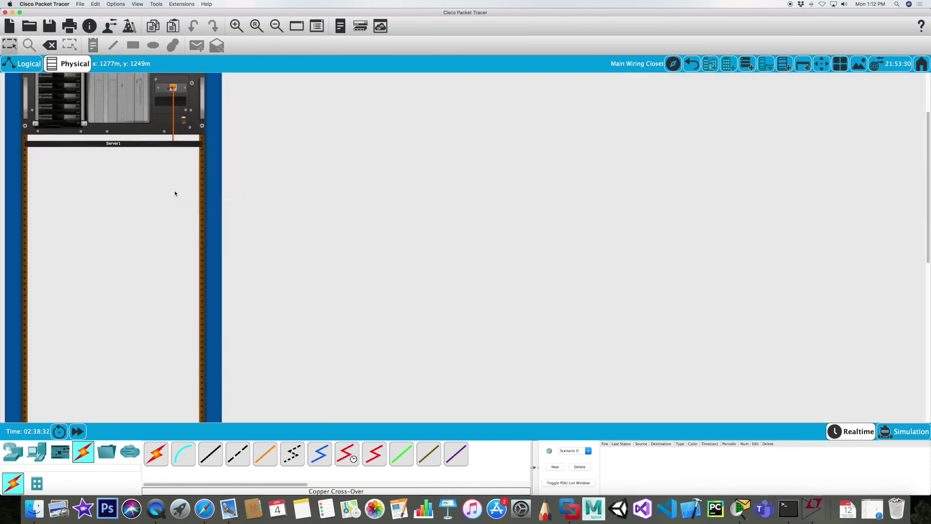
{"action": "scroll", "coordinate": [175, 193], "scroll_direction": "up", "scroll_amount": 10}
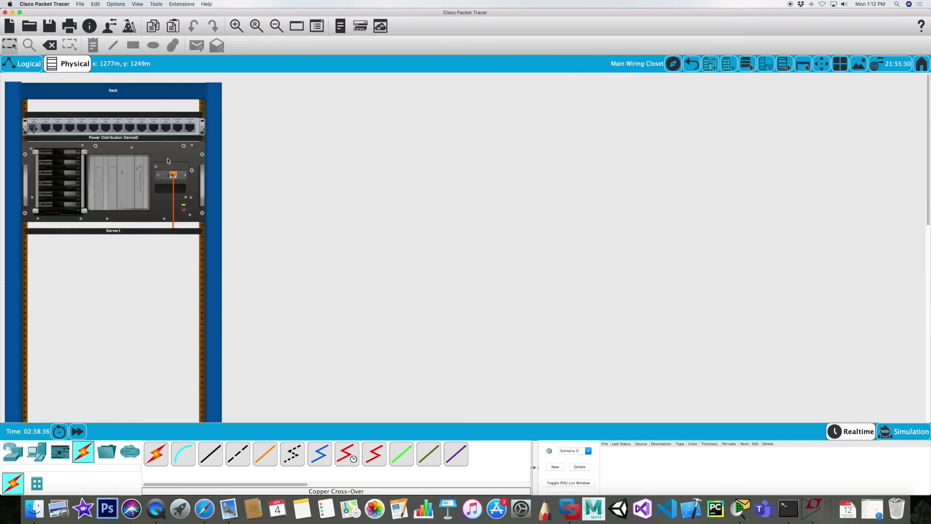
{"action": "mouse_move", "coordinate": [173, 174]}
{"action": "left_mouse_down"}
{"action": "mouse_move", "coordinate": [180, 188]}
{"action": "mouse_move", "coordinate": [237, 186]}
{"action": "mouse_move", "coordinate": [170, 176]}
{"action": "left_mouse_up"}
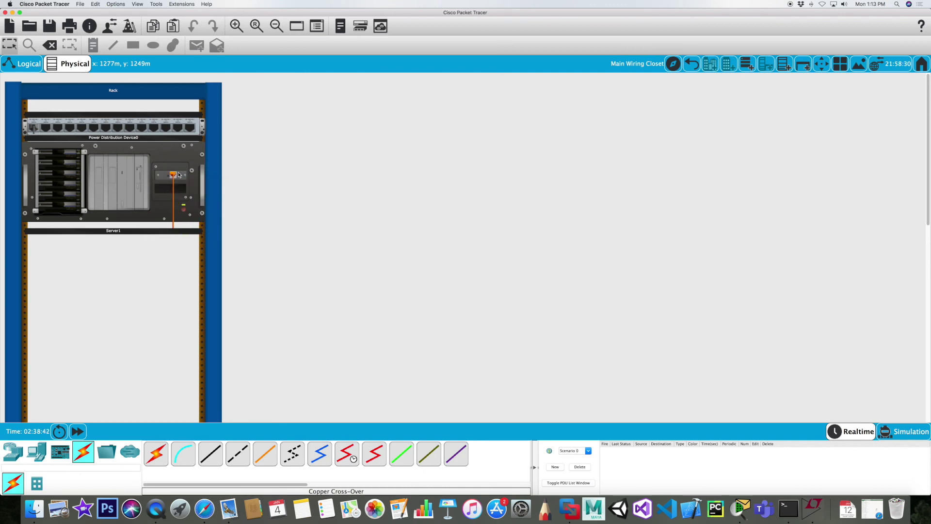